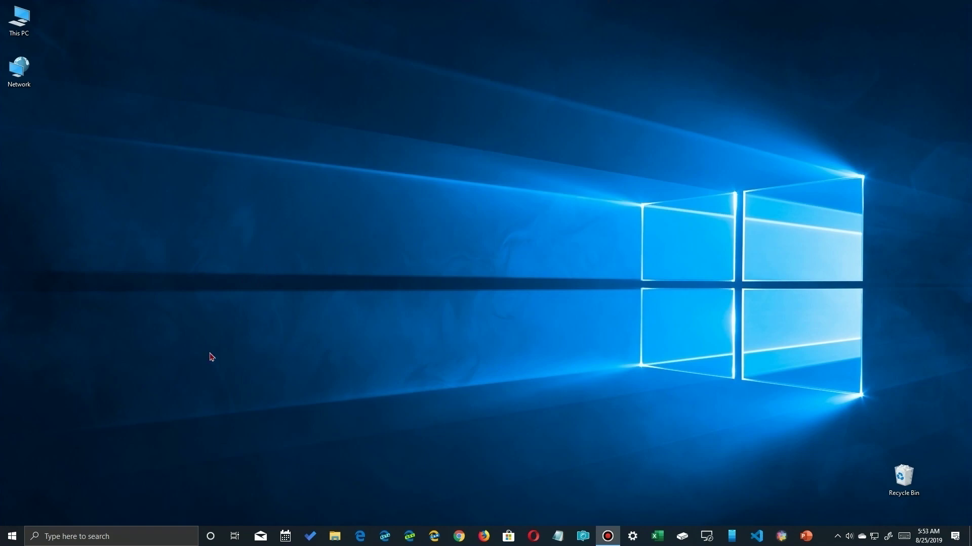
# Open Settings > Apps and scroll through the Apps & features list of installed programs
pyautogui.click(12, 536)
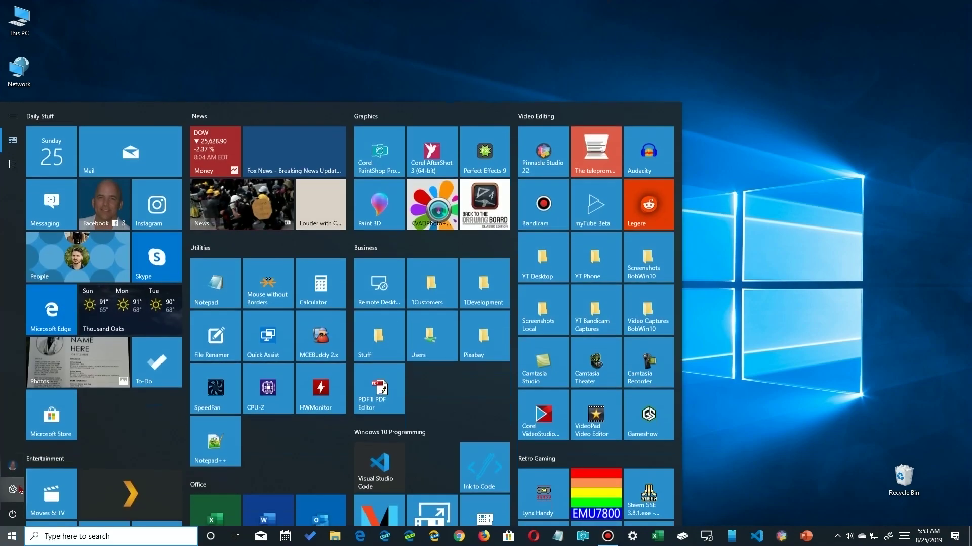
pyautogui.click(19, 486)
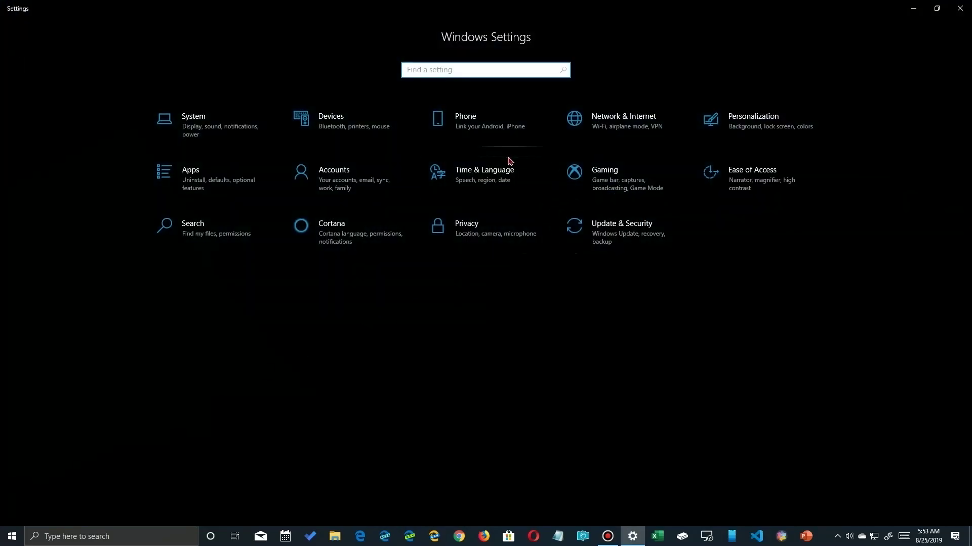
pyautogui.click(216, 188)
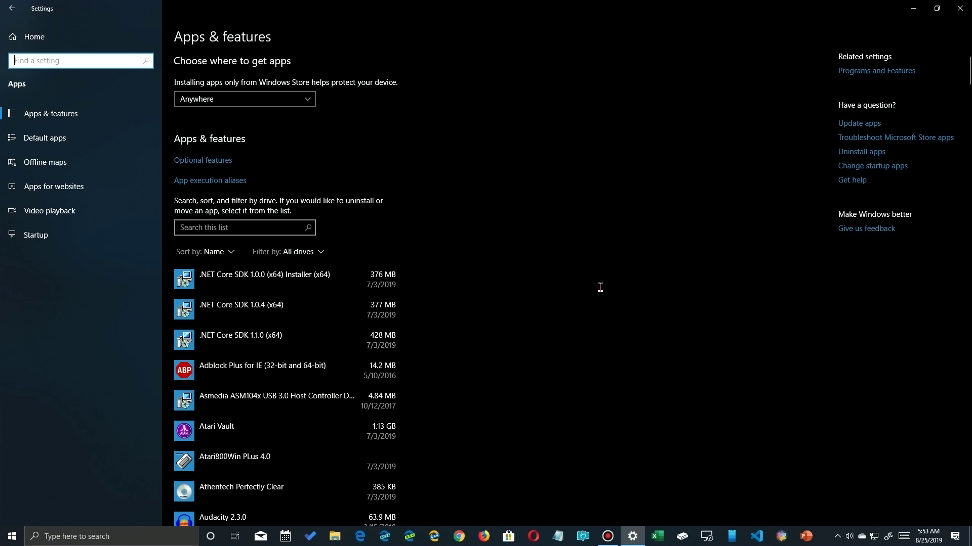
pyautogui.scroll(-20, 501, 276)
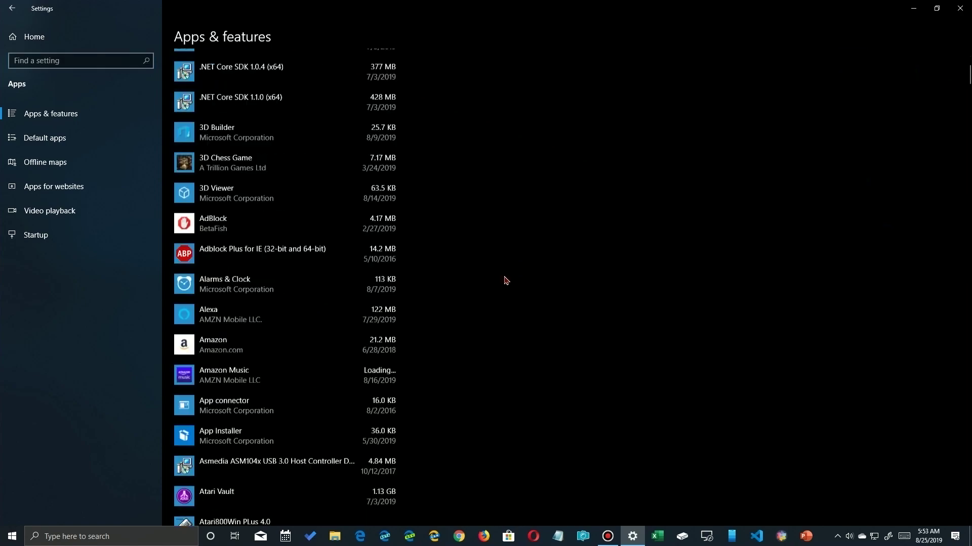
pyautogui.scroll(-10, 514, 277)
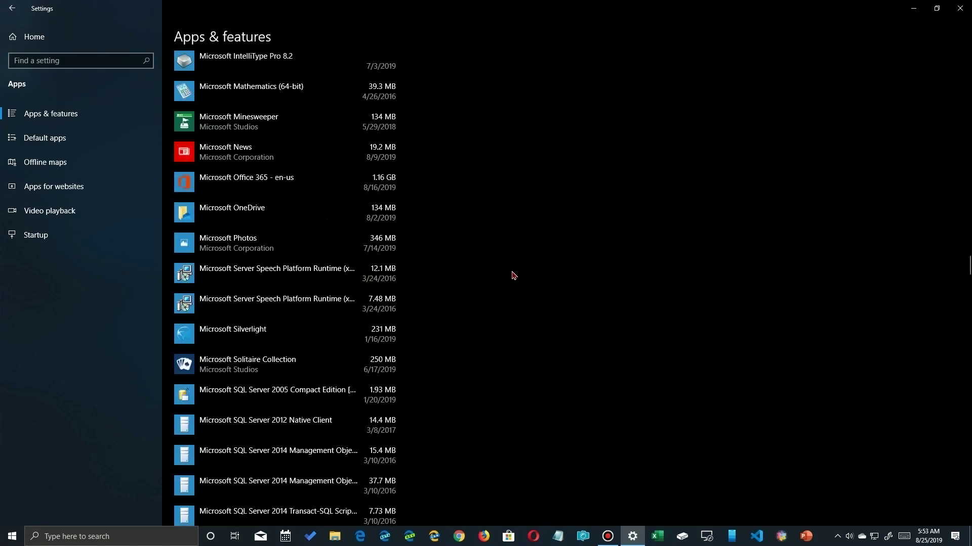
pyautogui.scroll(20, 513, 277)
pyautogui.scroll(10, 514, 276)
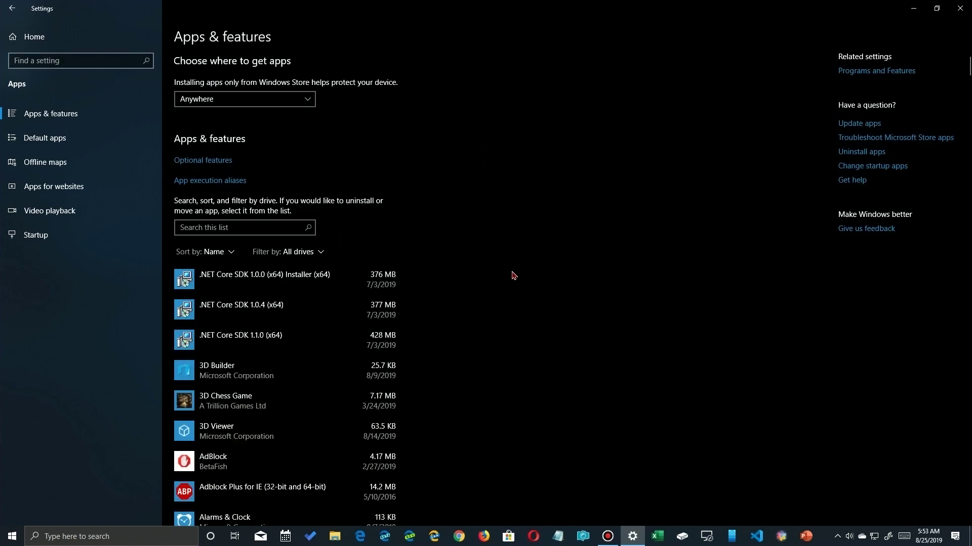
# Sort installed apps by install date, filter to Win10_SSD (C:), and browse the newest installs
pyautogui.click(230, 253)
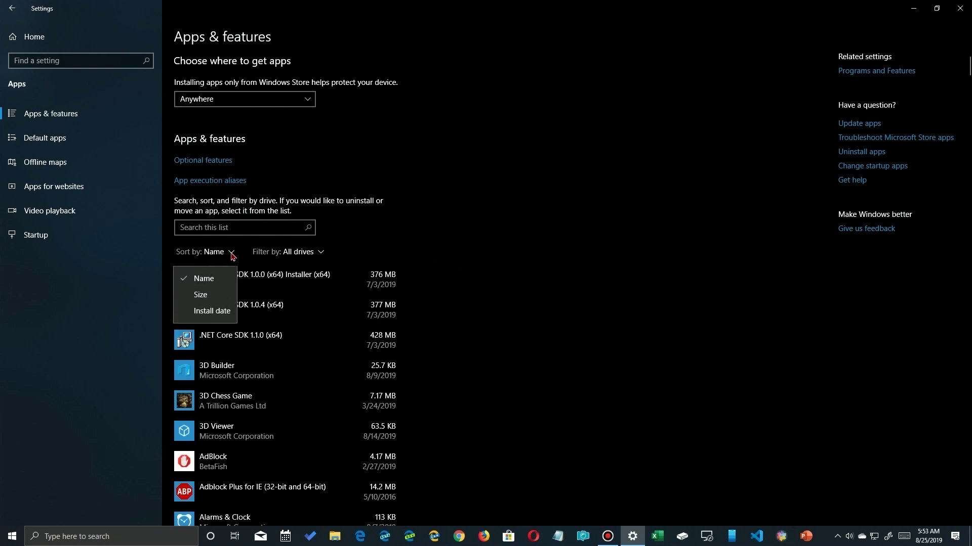
pyautogui.click(210, 311)
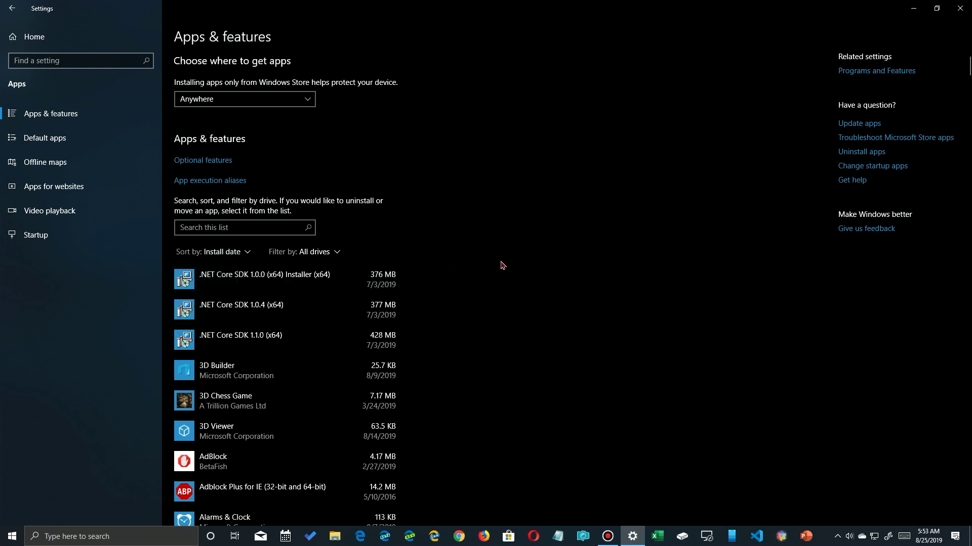
pyautogui.click(337, 252)
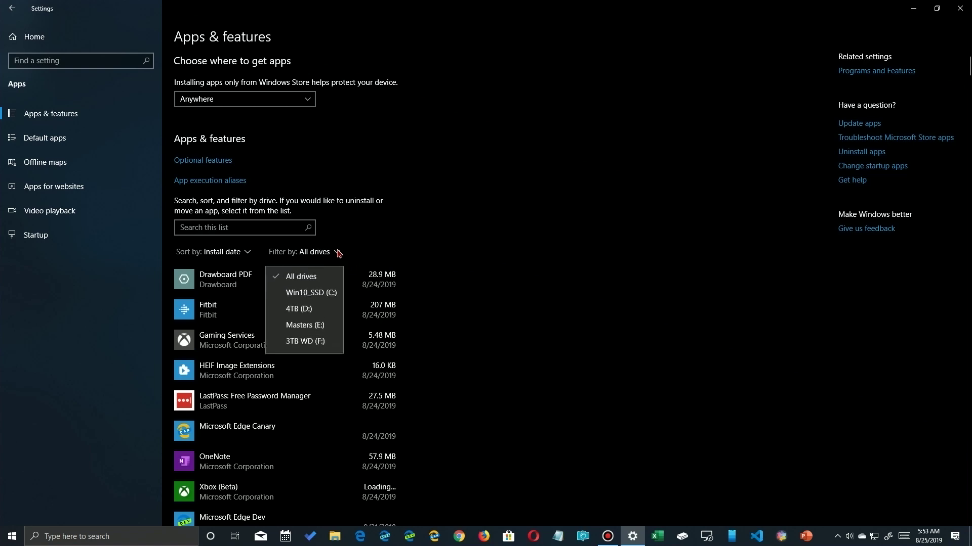
pyautogui.click(301, 296)
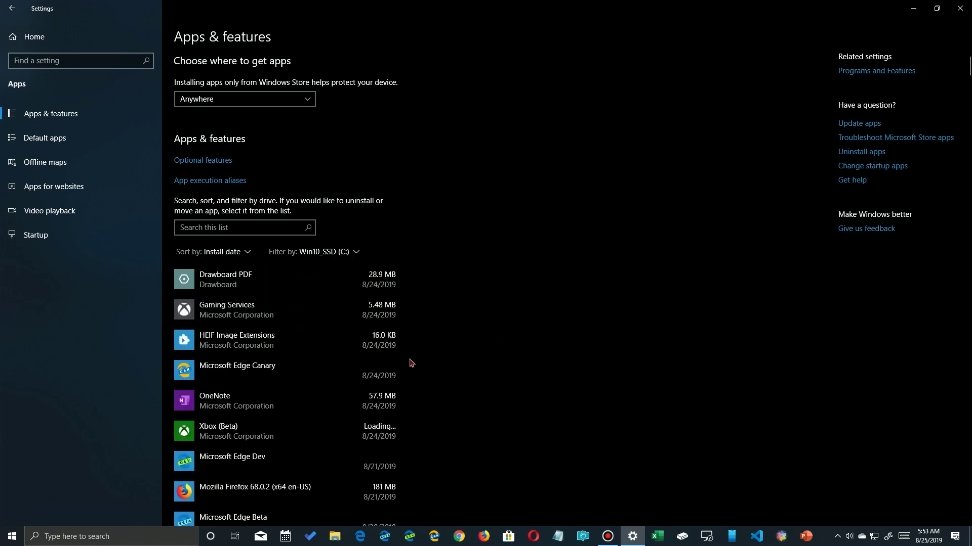
pyautogui.scroll(-8, 334, 403)
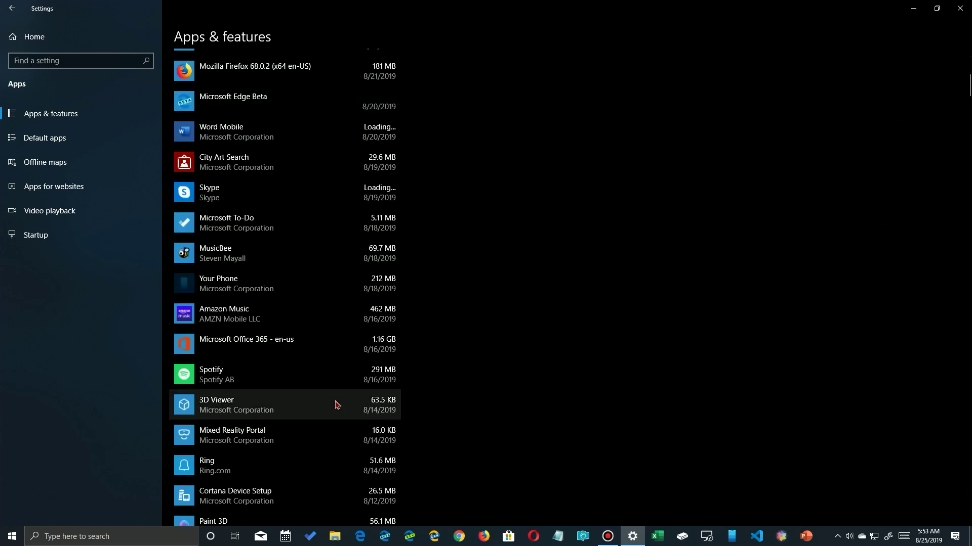
pyautogui.scroll(10, 335, 403)
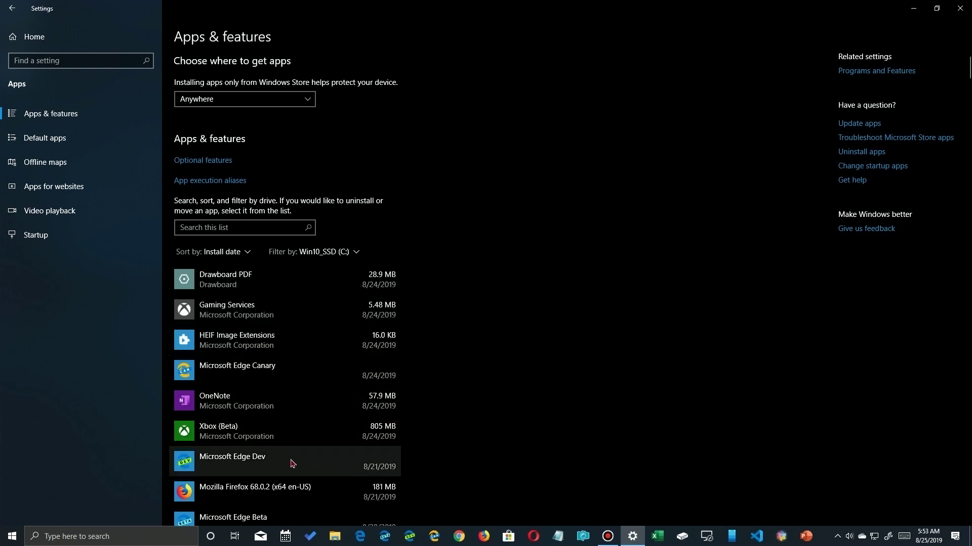
pyautogui.scroll(-4, 299, 455)
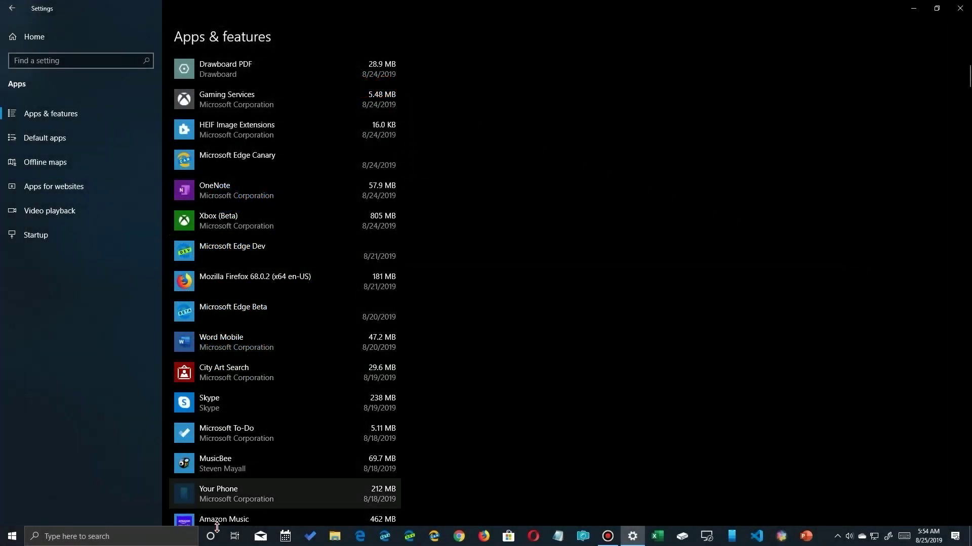
# Search for 'control panel', open it, and move it aside beside the Settings app list
pyautogui.click(155, 541)
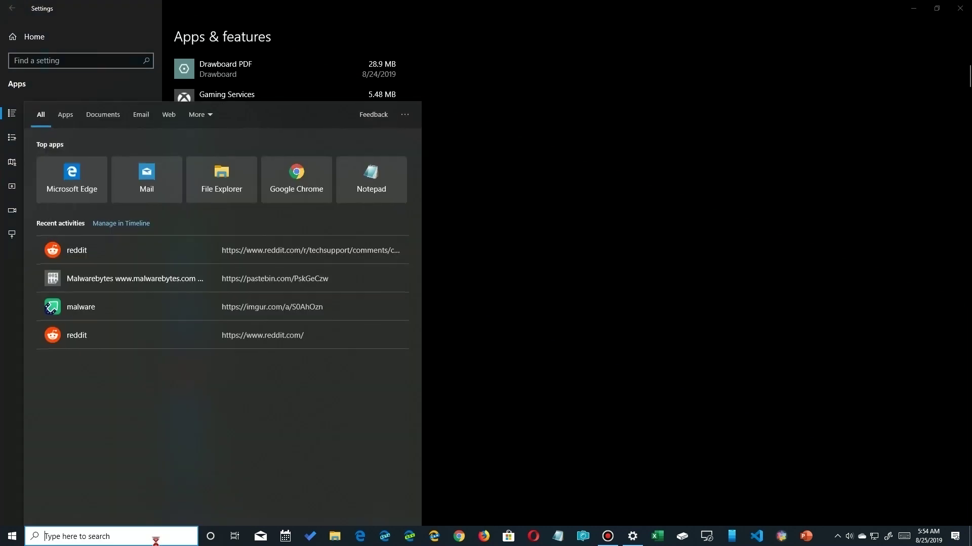
pyautogui.write('control panel')
pyautogui.press('Return')
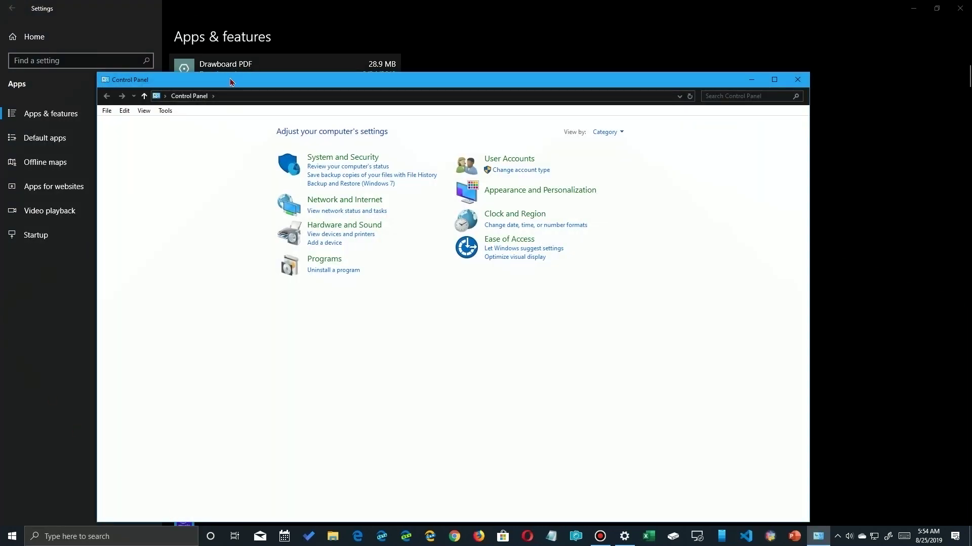
pyautogui.moveTo(220, 82); pyautogui.dragTo(573, 52)
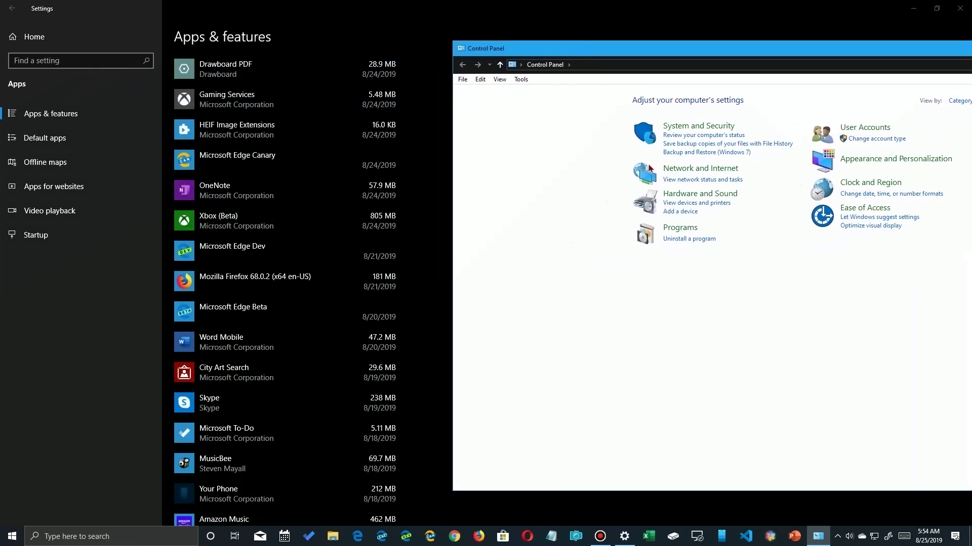
# Show Programs and Features sorted by the Installed On column, newest first
pyautogui.click(676, 229)
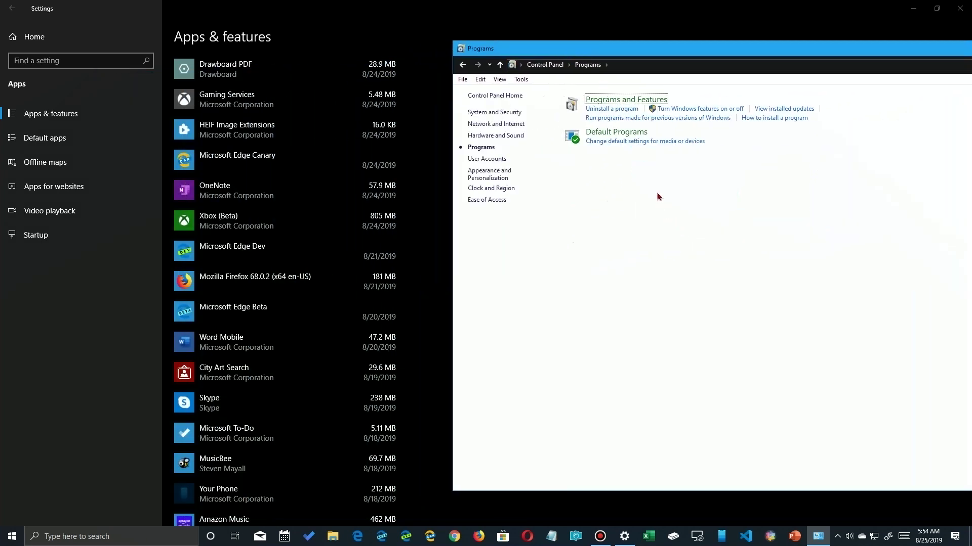
pyautogui.click(605, 102)
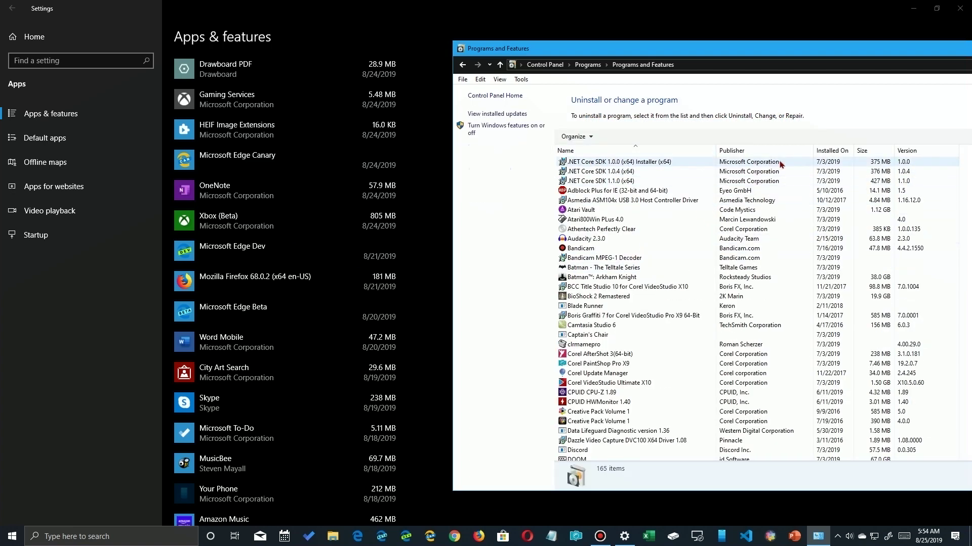
pyautogui.click(830, 154)
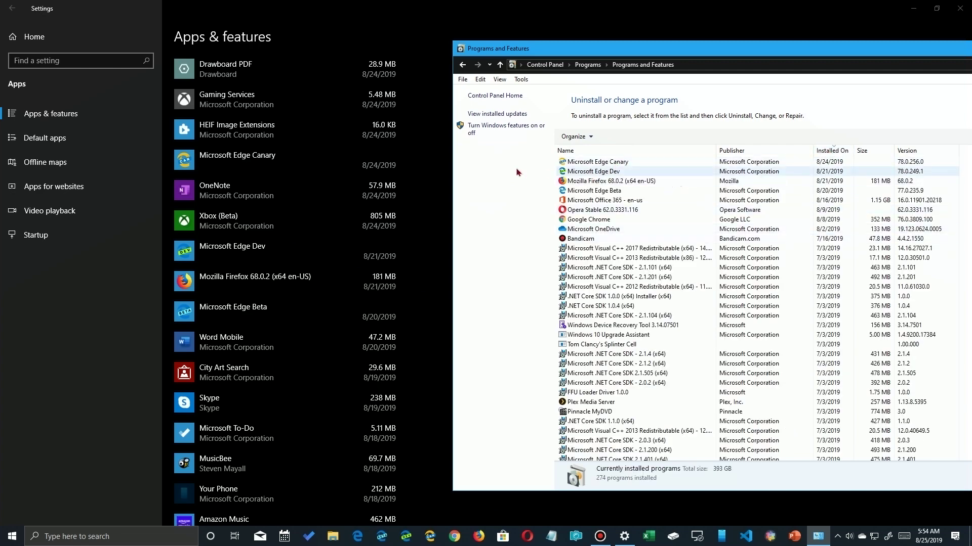
# Compare both lists, then expand Drawboard PDF in Apps & features to show its Uninstall button
pyautogui.scroll(4, 326, 121)
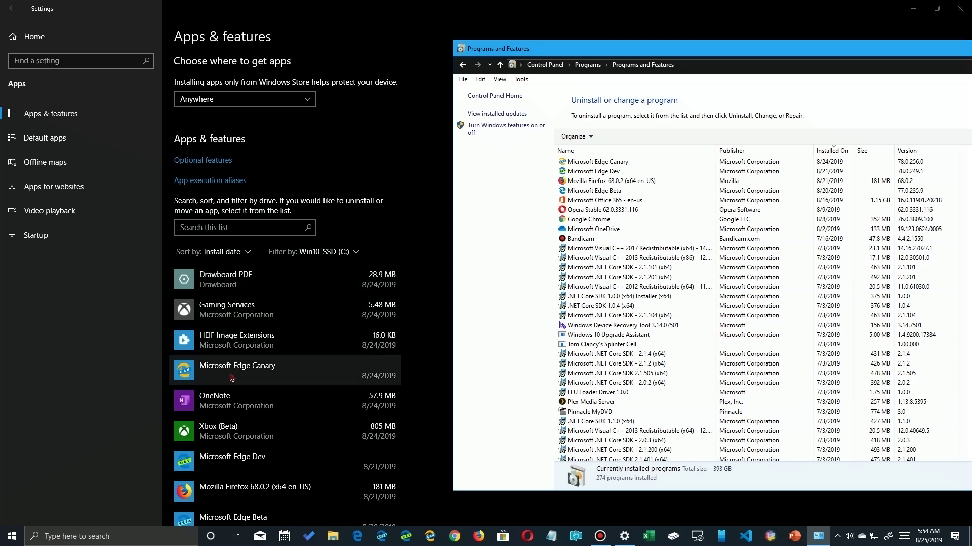
pyautogui.scroll(-5, 223, 410)
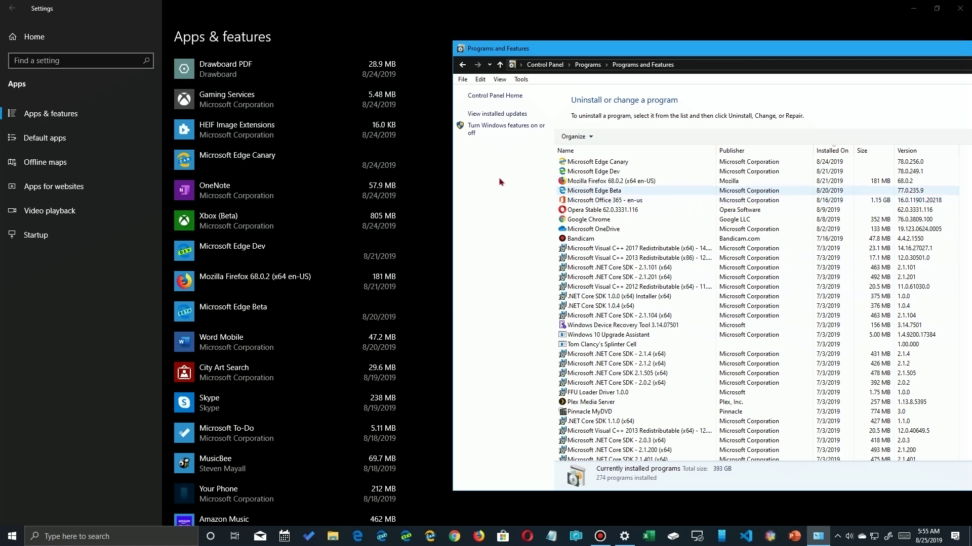
pyautogui.click(235, 75)
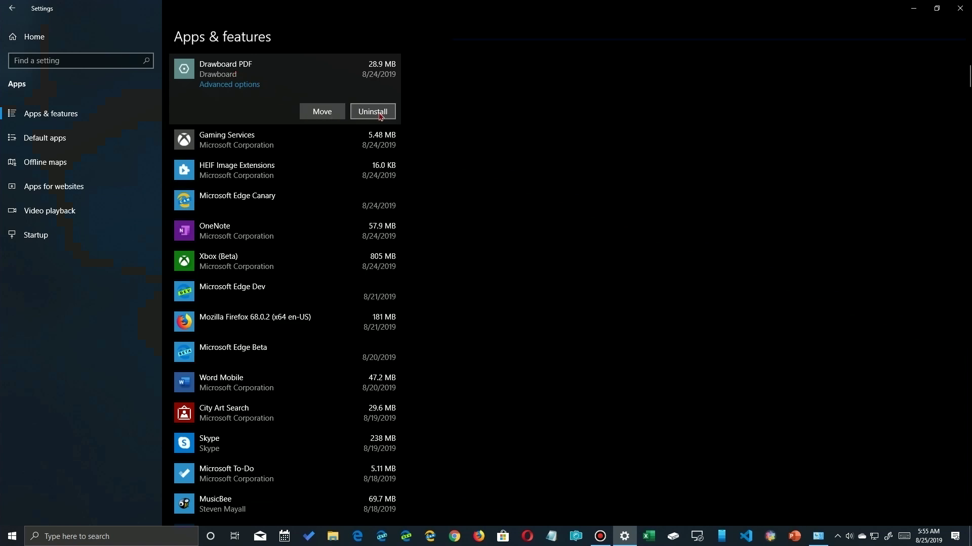
# Select Microsoft Edge Canary (installed 8/24/2019) in Programs and Features and choose Uninstall
pyautogui.click(818, 537)
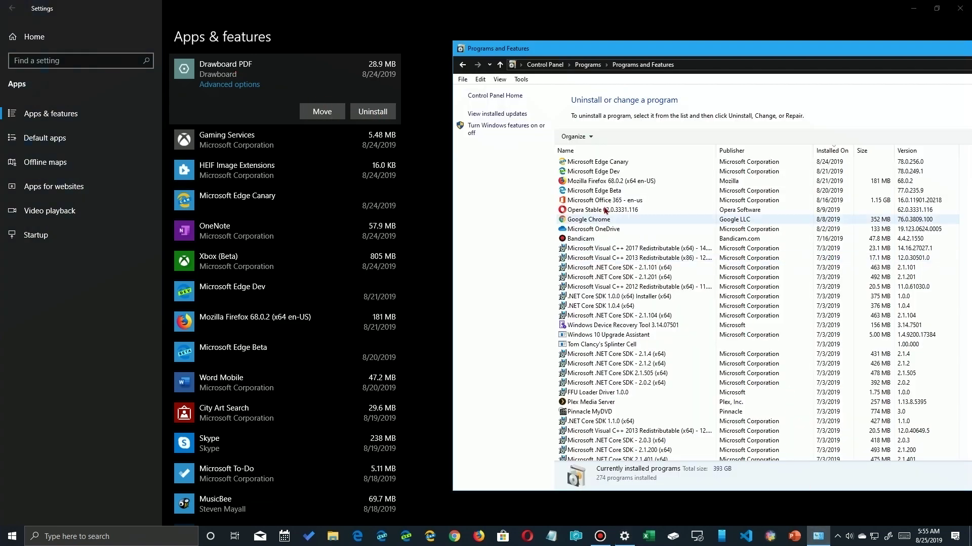
pyautogui.click(590, 163)
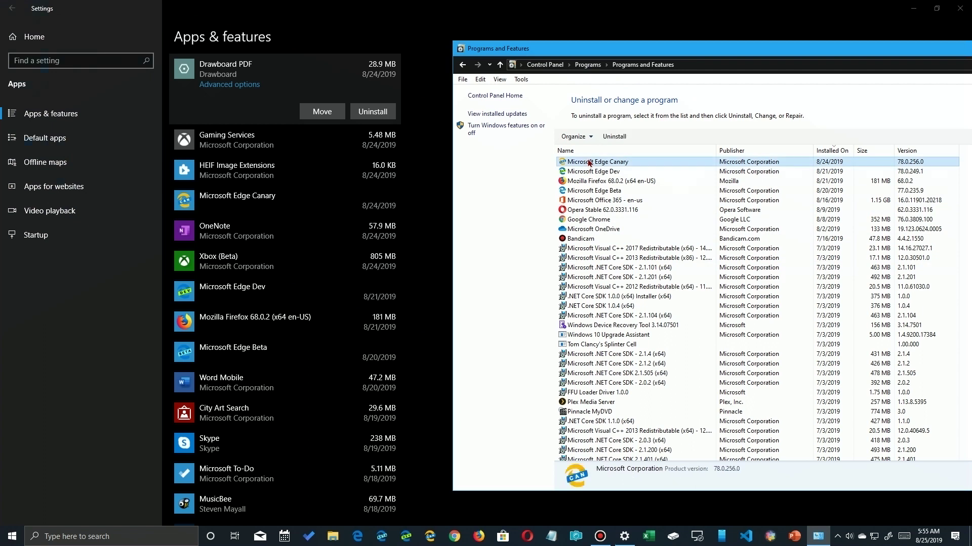
pyautogui.rightClick(606, 162)
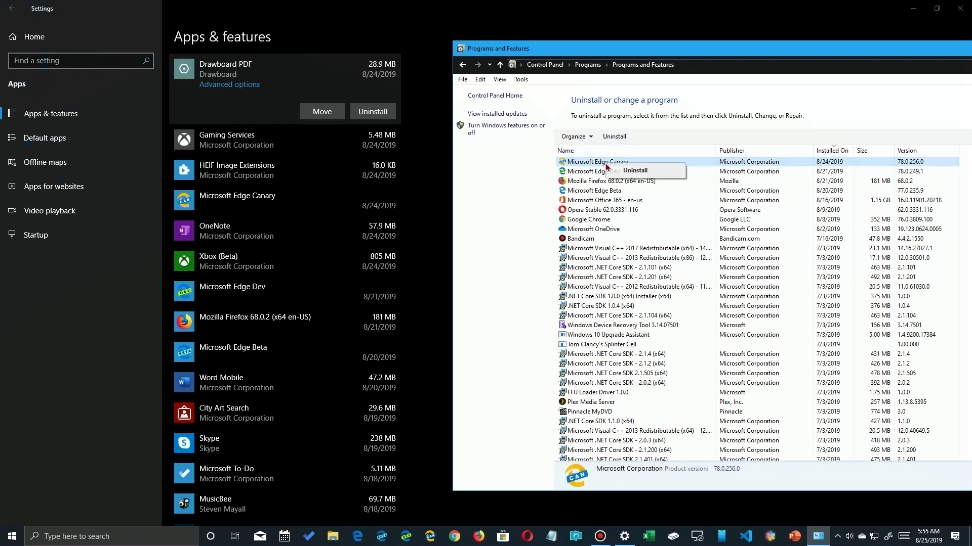
pyautogui.click(617, 169)
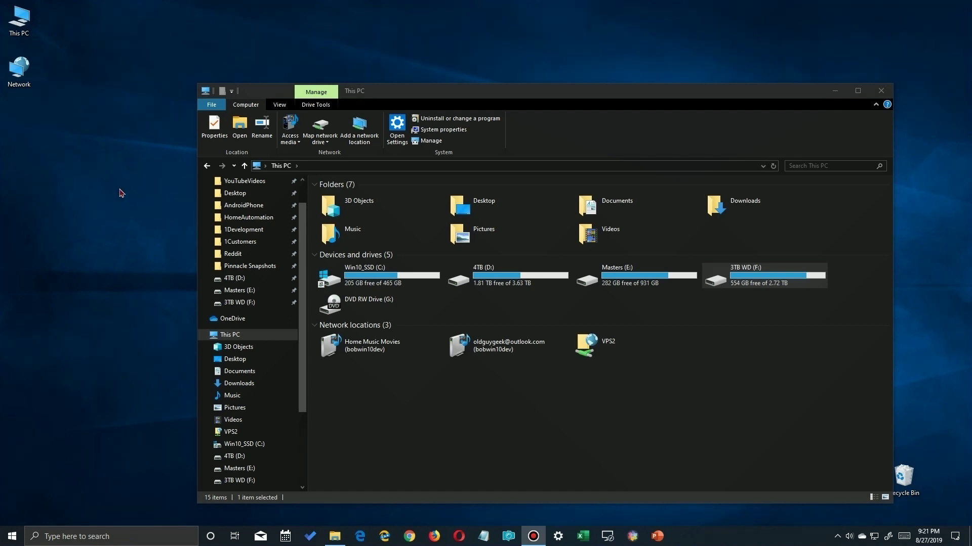
# Browse the folders in Win10_SSD (C:) > Program Files (x86), go back to the drive, and reopen that folder
pyautogui.doubleClick(371, 280)
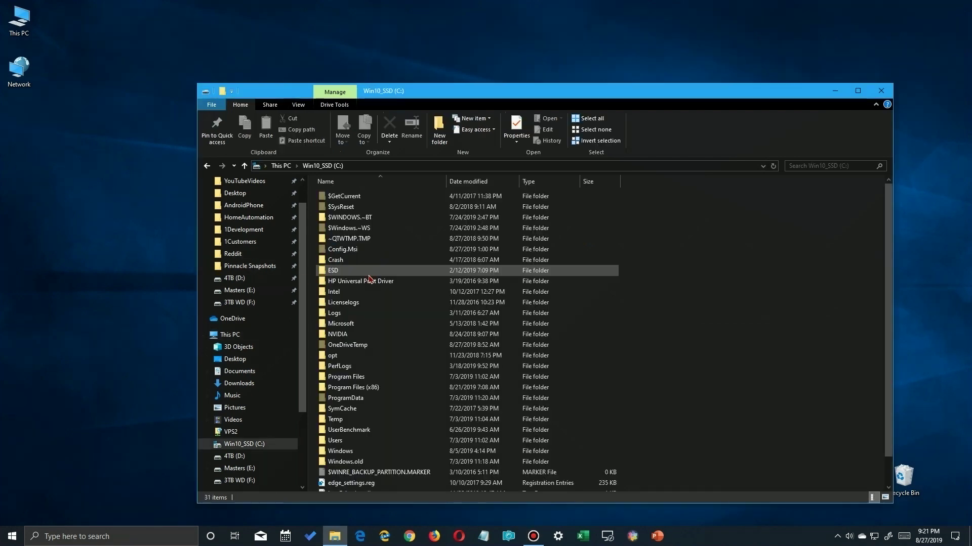
pyautogui.doubleClick(362, 388)
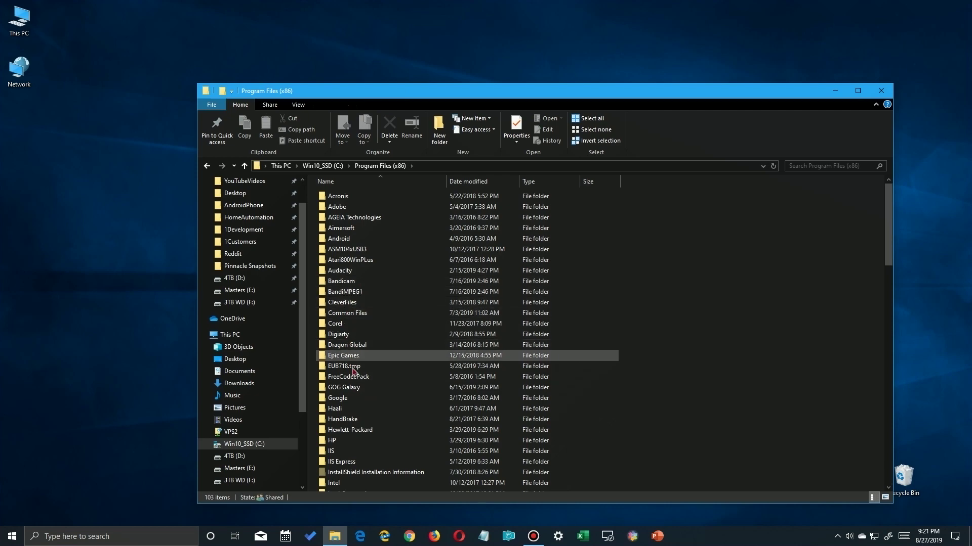
pyautogui.scroll(-3, 353, 385)
pyautogui.scroll(-3, 353, 384)
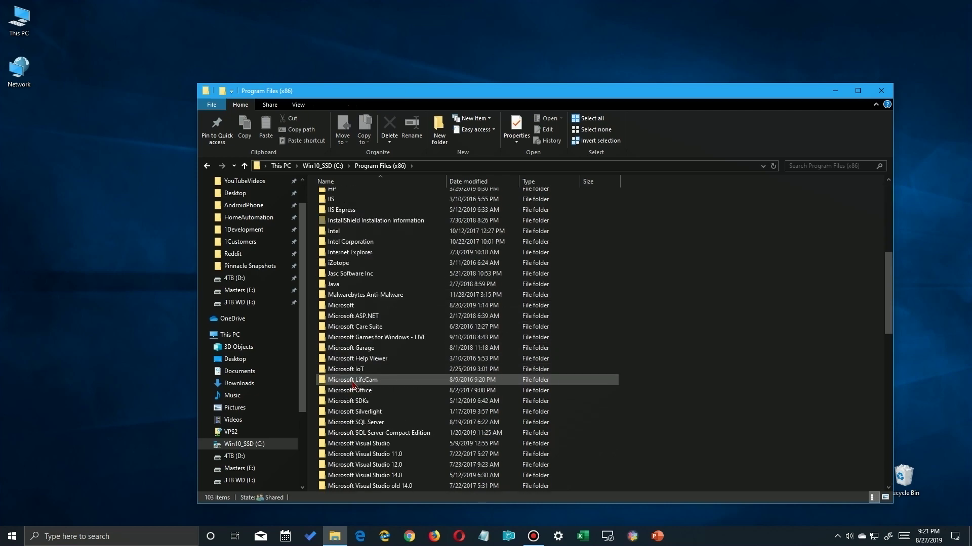
pyautogui.scroll(-15, 353, 385)
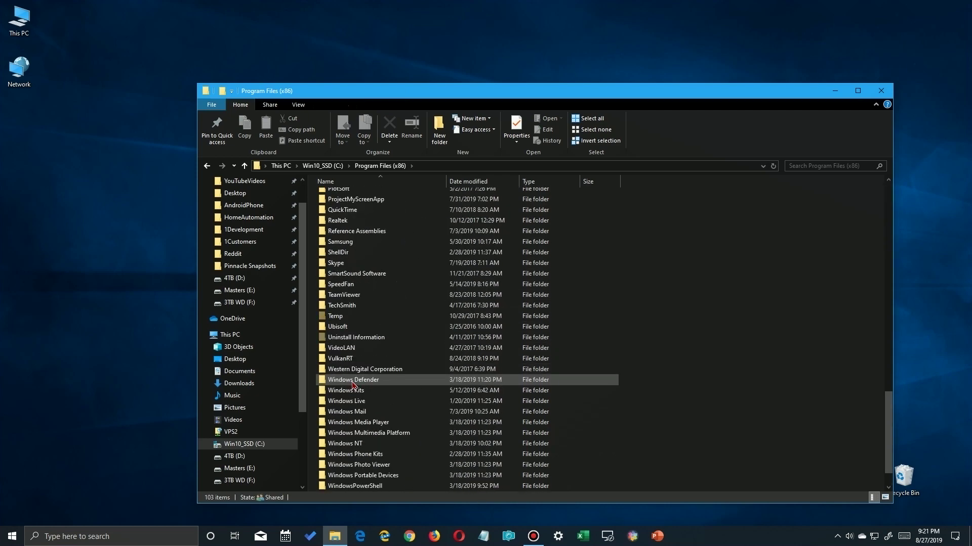
pyautogui.scroll(-1, 353, 384)
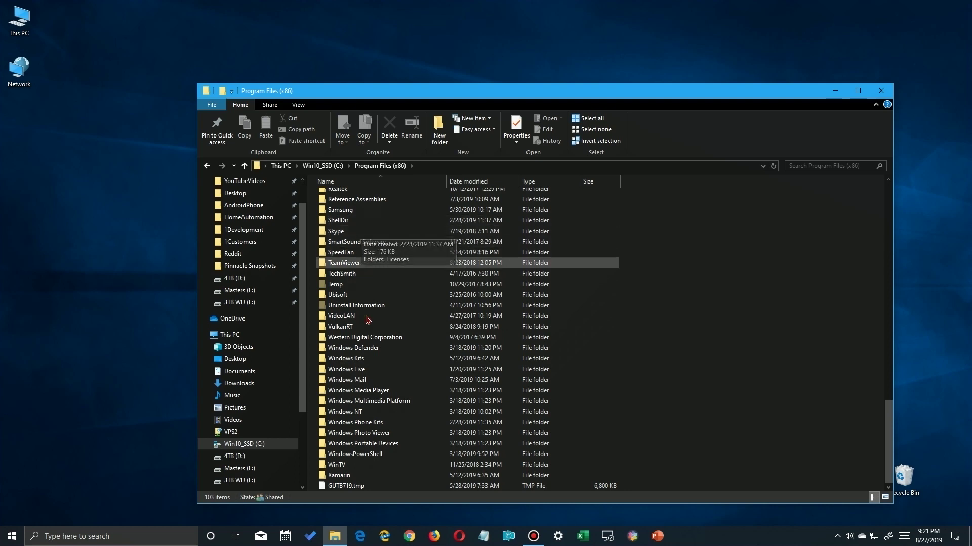
pyautogui.click(323, 166)
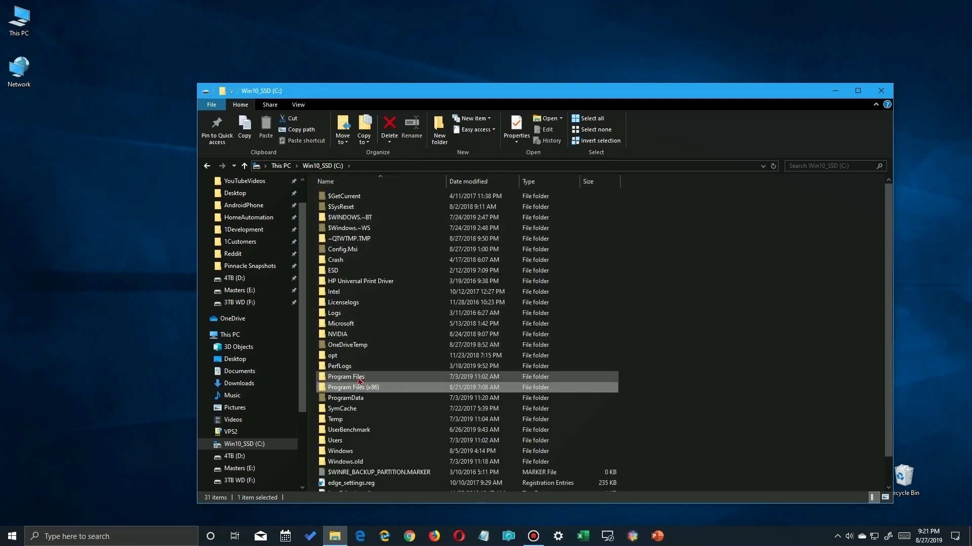
pyautogui.doubleClick(354, 387)
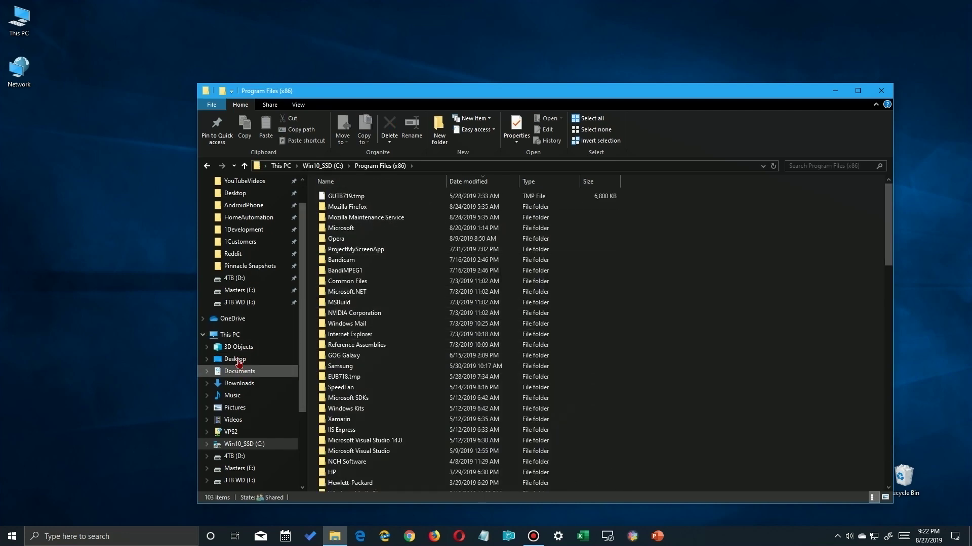
# Check Downloads, 4TB (D:) and Masters (E:), then sort Masters (E:) Downloads by date modified, newest first
pyautogui.click(238, 384)
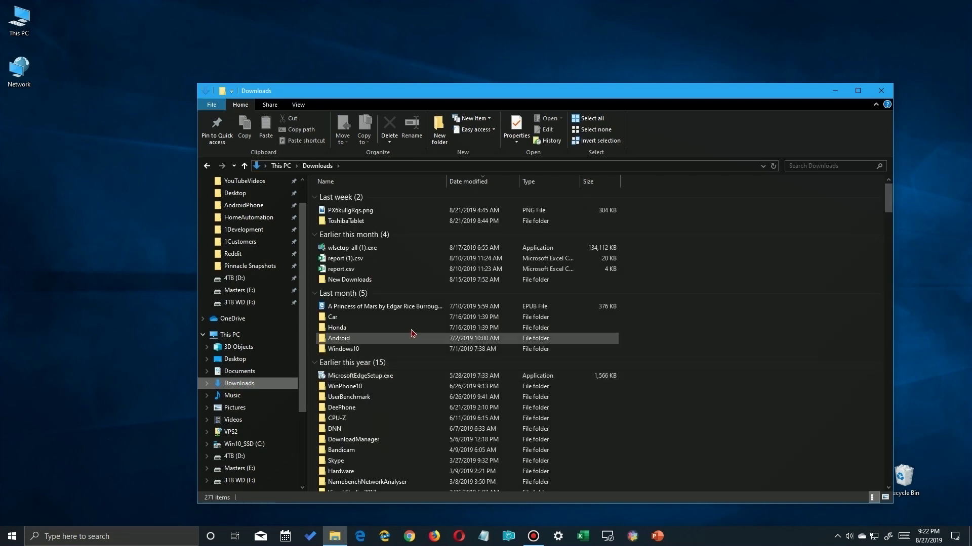
pyautogui.click(233, 456)
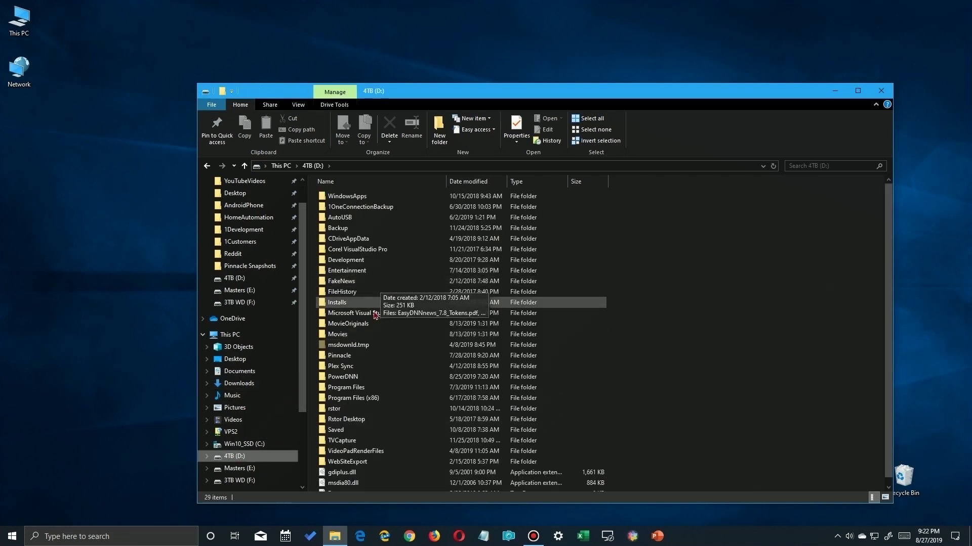
pyautogui.click(240, 469)
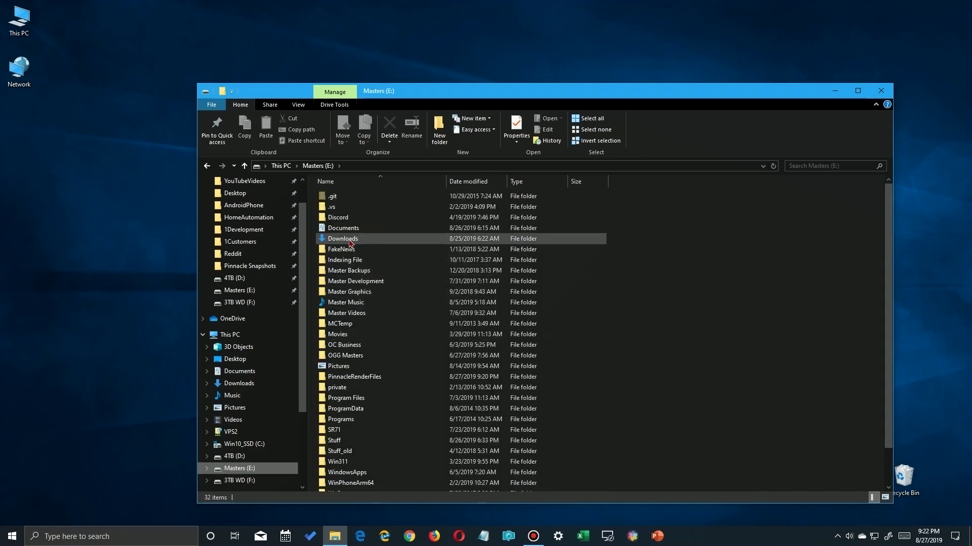
pyautogui.doubleClick(385, 239)
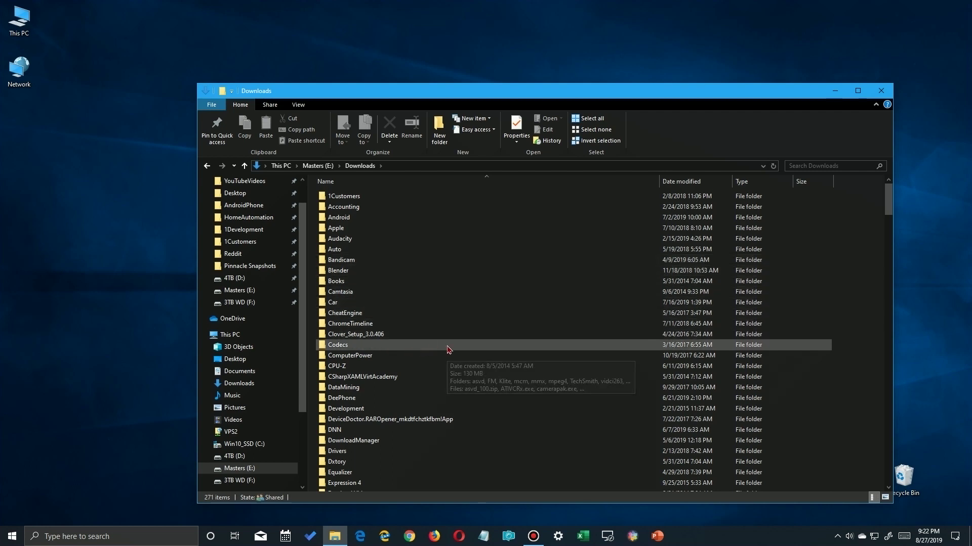
pyautogui.scroll(-3, 447, 349)
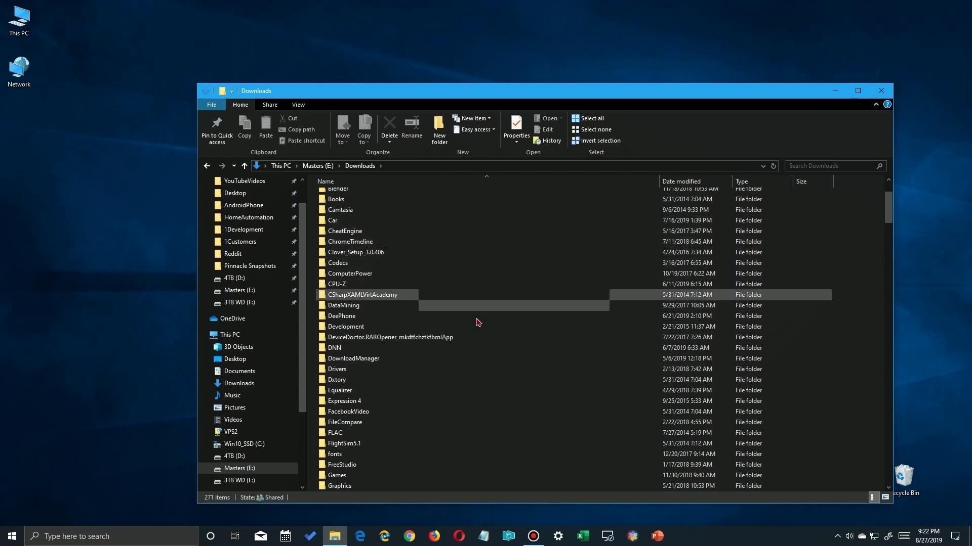
pyautogui.click(683, 181)
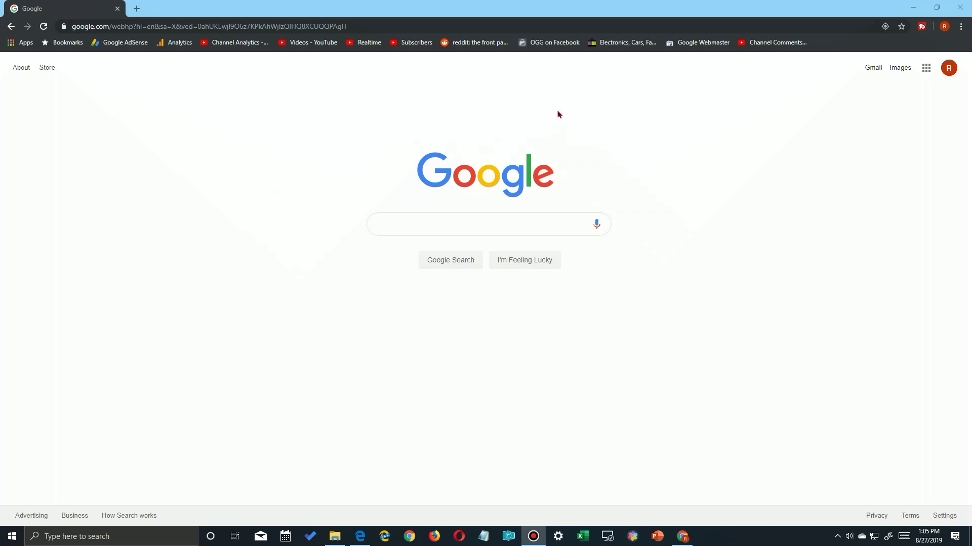
# Open Chrome's Extensions page through More tools, revealing only TubeBuddy for YouTube
pyautogui.click(960, 27)
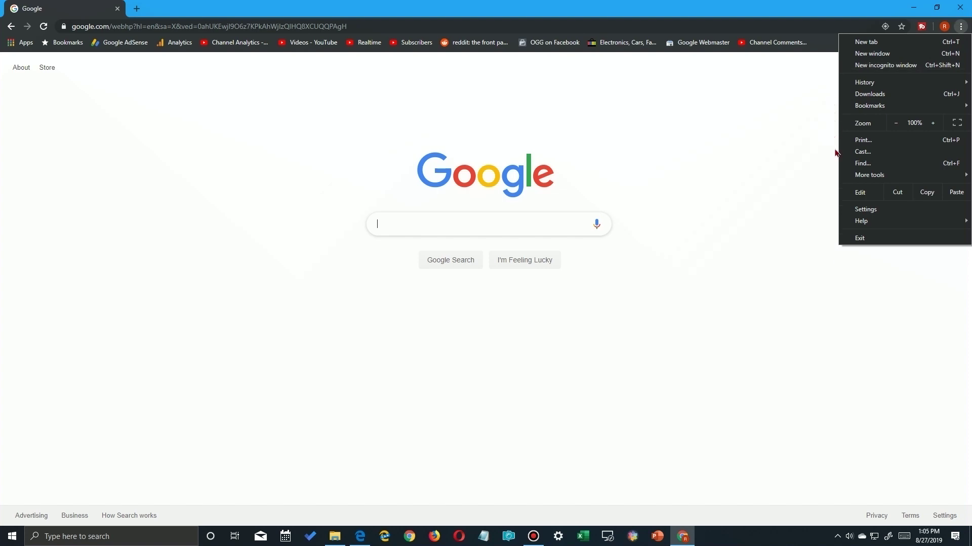
pyautogui.moveTo(868, 178)
pyautogui.click(736, 216)
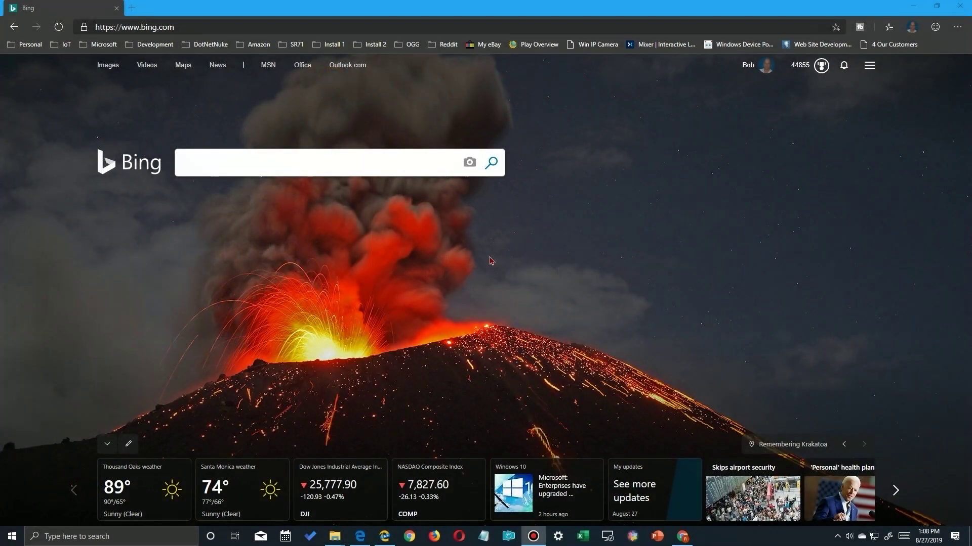
# Open Edge's Extensions page from the Settings and more menu, showing only TubeBuddy for YouTube
pyautogui.click(957, 27)
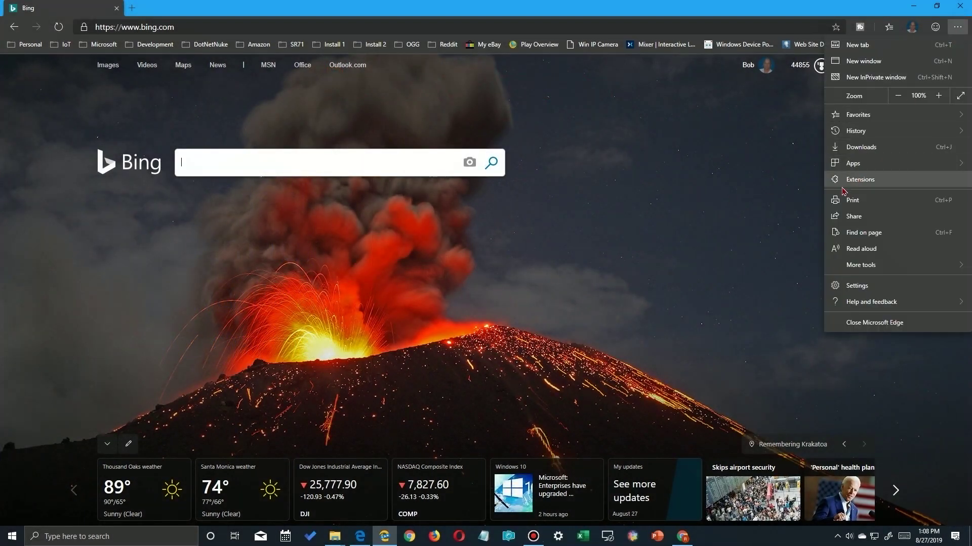
pyautogui.click(855, 180)
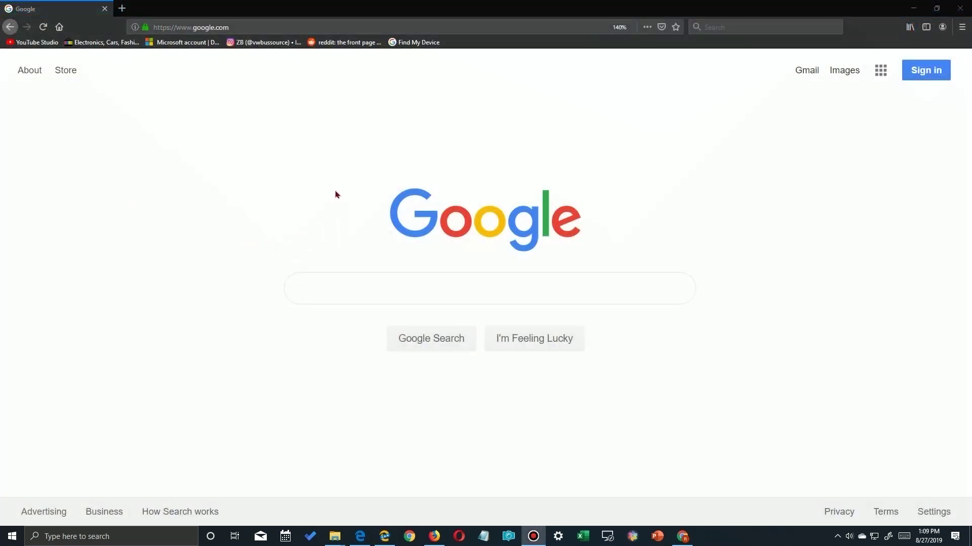
# Open Firefox's Add-ons Manager from the hamburger menu to see its extensions
pyautogui.click(962, 27)
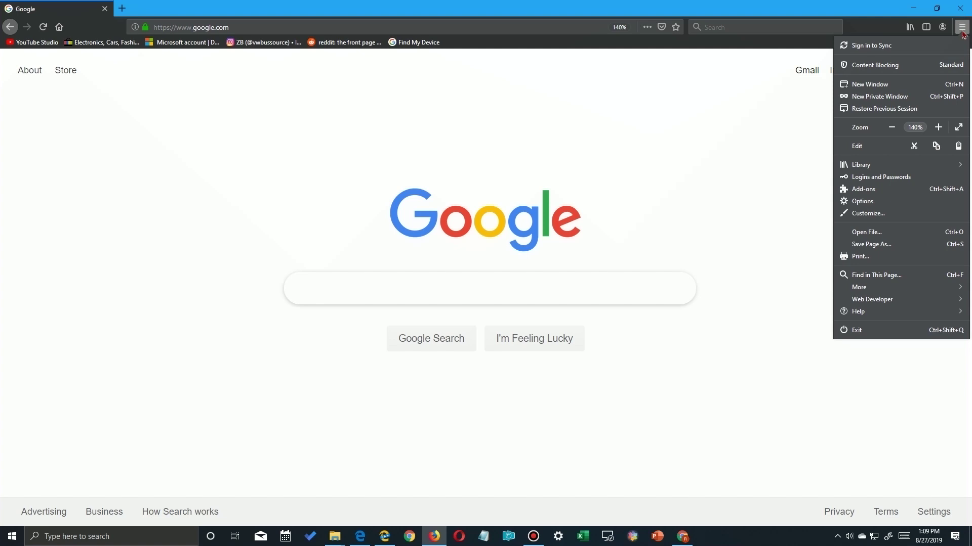
pyautogui.click(857, 191)
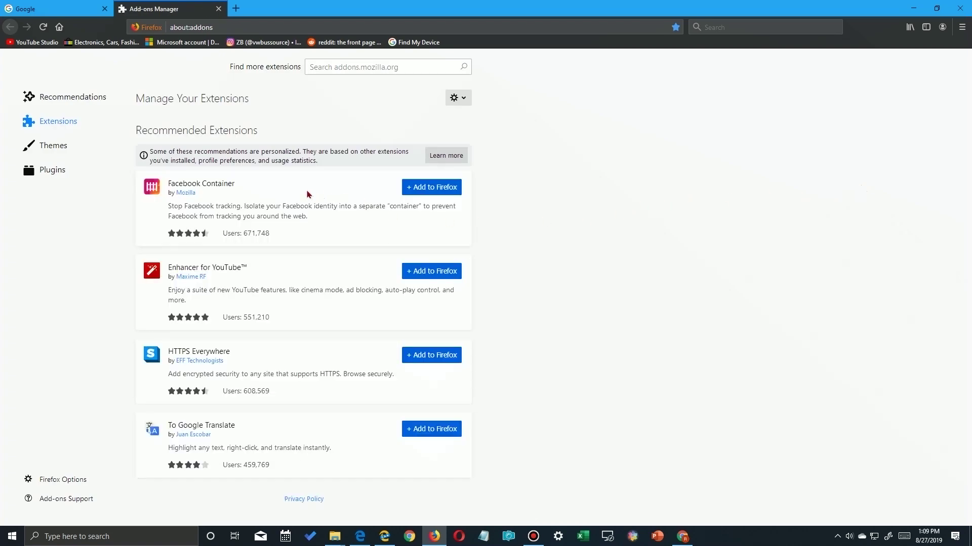